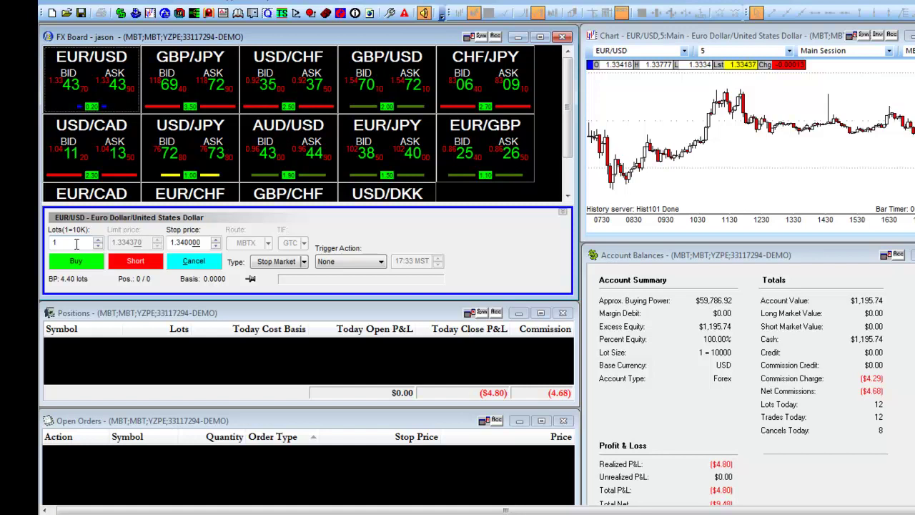
- Place a Stop Market buy order for 1 lot of EUR/USD with a stop price of 1.340000
left_click(304, 262)
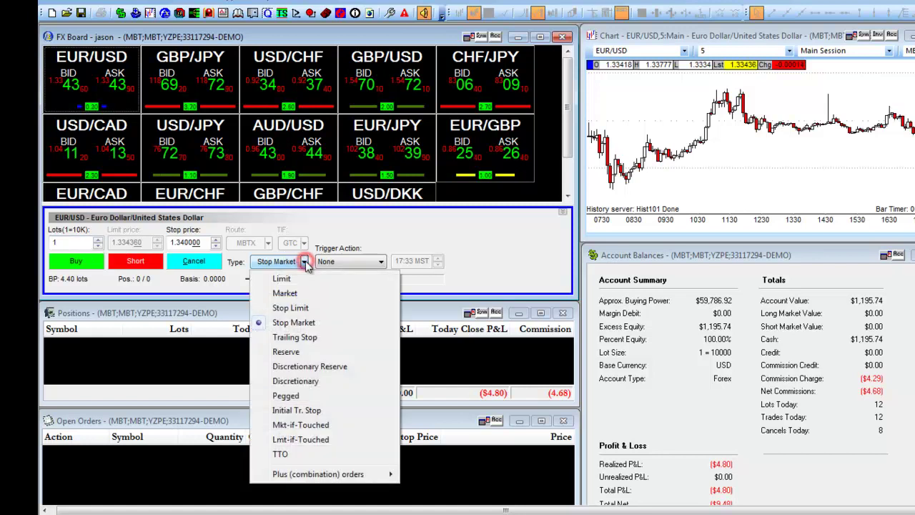
left_click(304, 323)
double_click(204, 242)
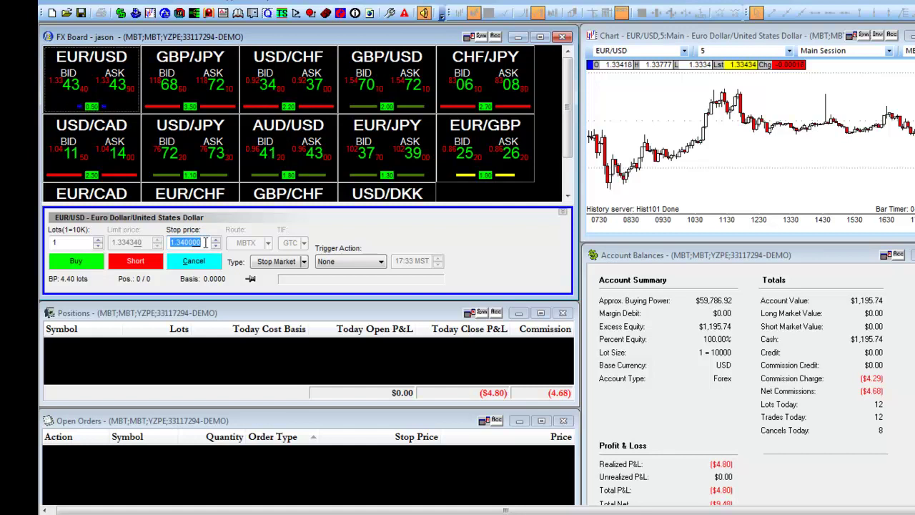
left_click(205, 242)
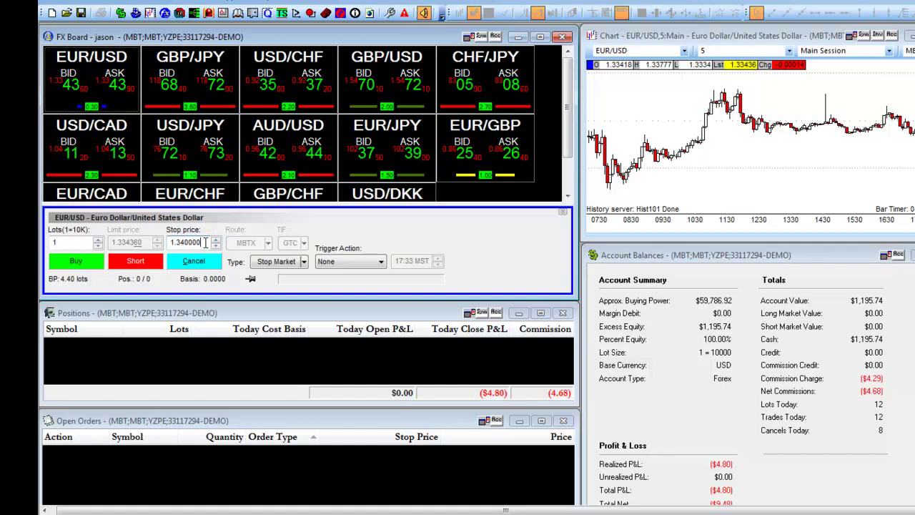
left_click_drag(205, 243, 172, 245)
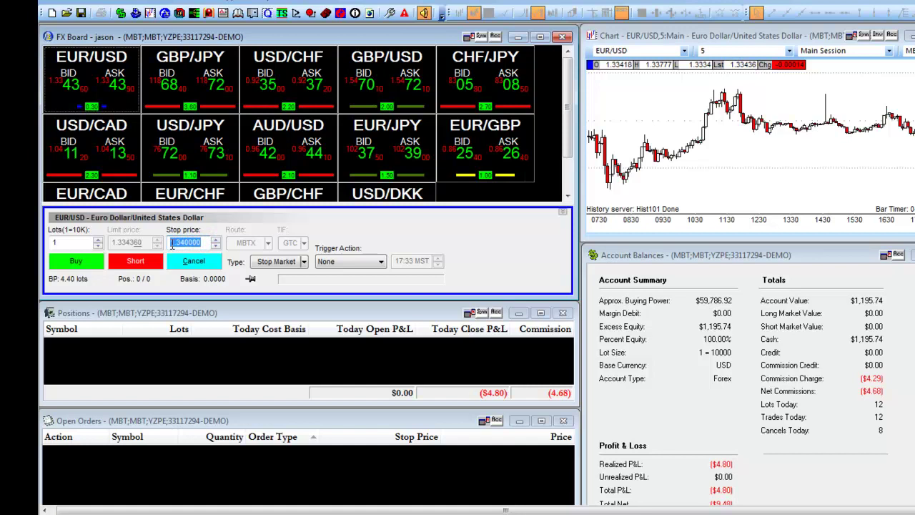
left_click(79, 261)
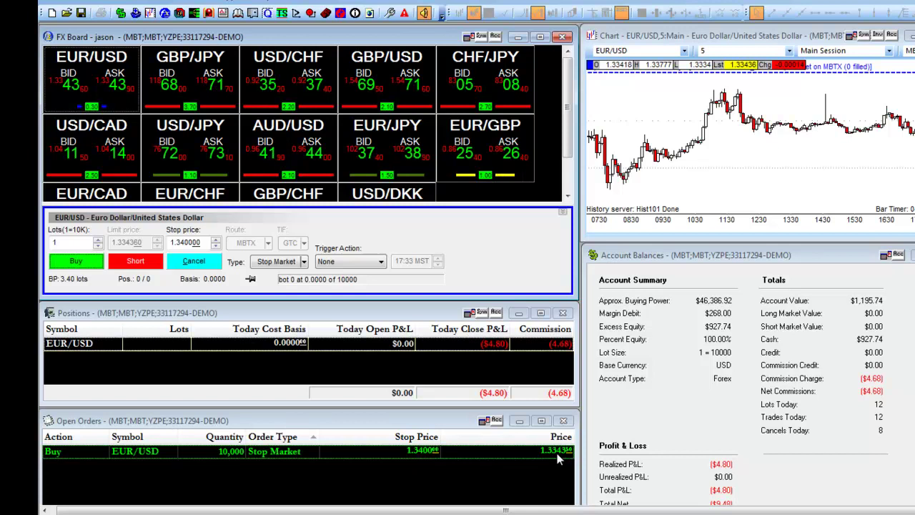
- Examine the lots, stop price and order type choices for changing the open EUR/USD buy order, and close without changes
right_click(271, 452)
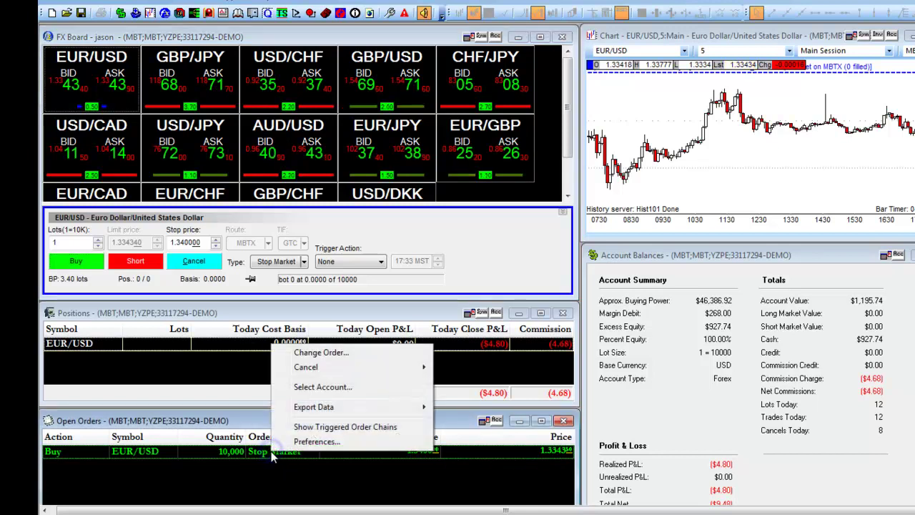
left_click(320, 352)
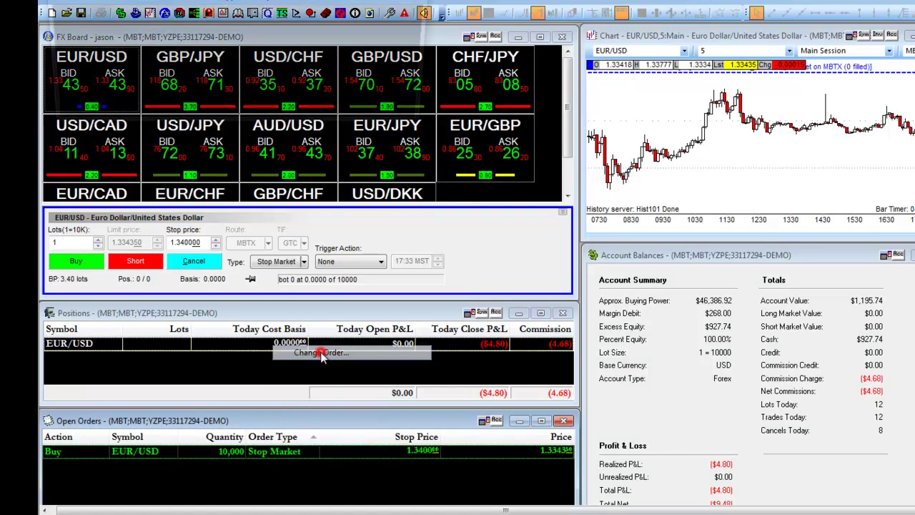
left_click_drag(286, 5, 372, 88)
left_click(216, 159)
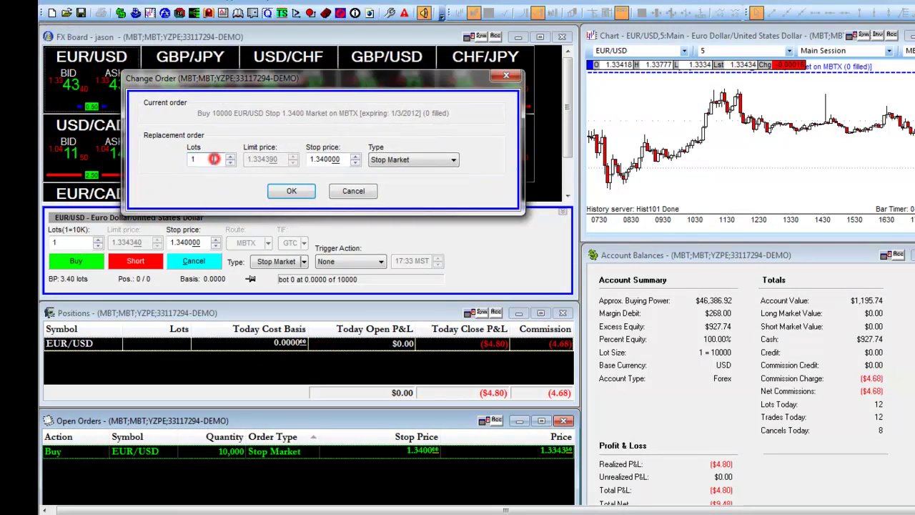
left_click(348, 155)
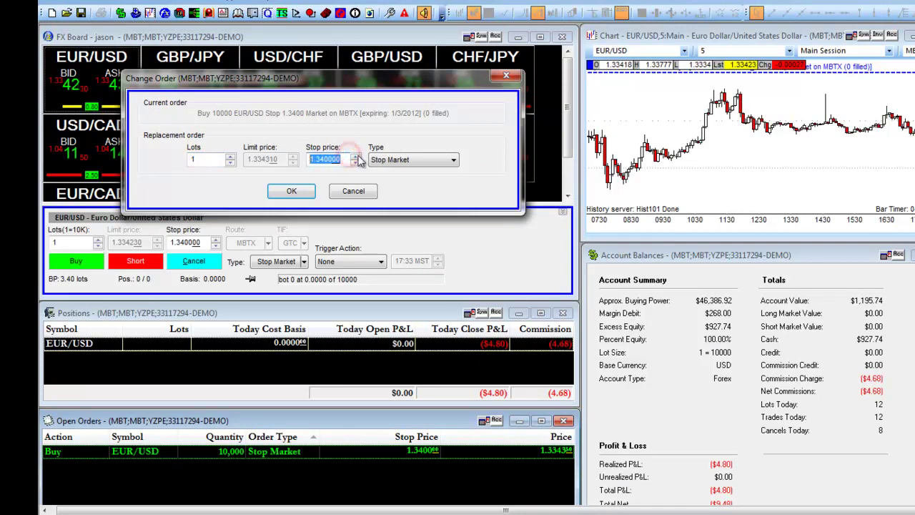
left_click(452, 160)
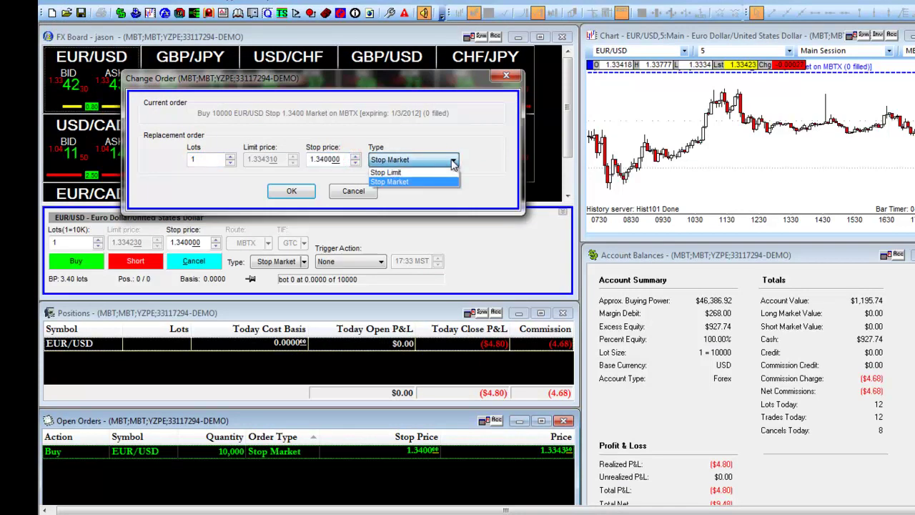
left_click(453, 160)
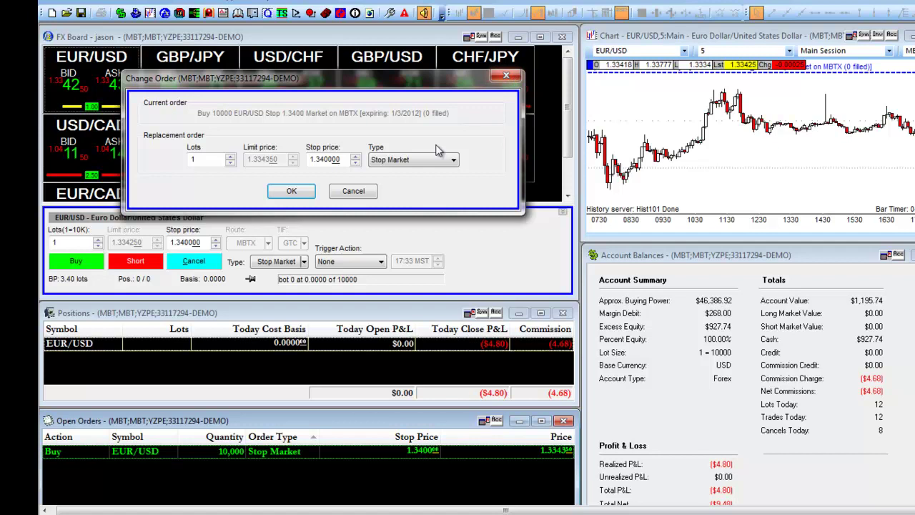
left_click(354, 191)
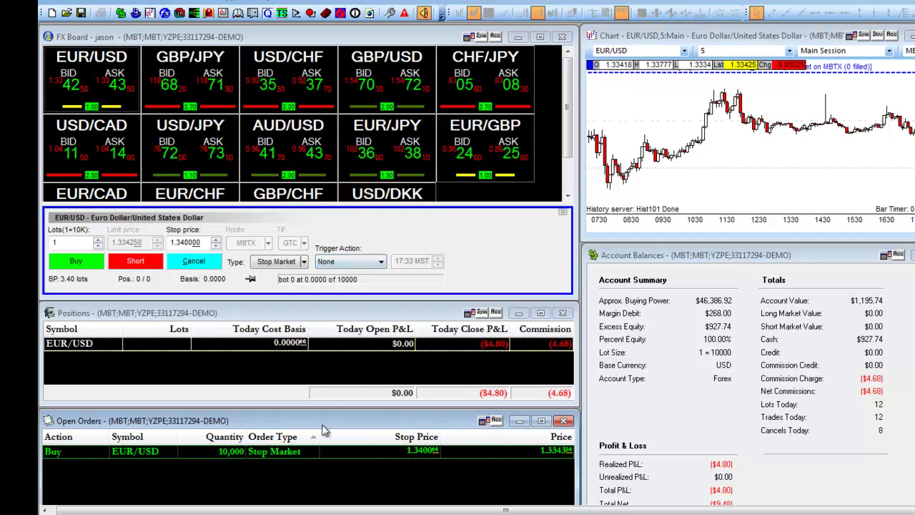
- Look at the cancel choices of the open EUR/USD buy stop order and cancel the order from the order entry
right_click(279, 452)
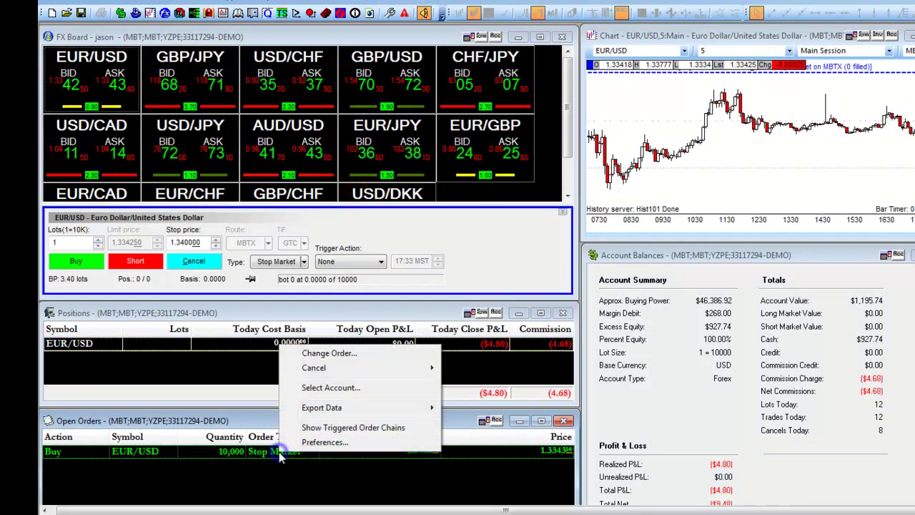
mouse_move(379, 368)
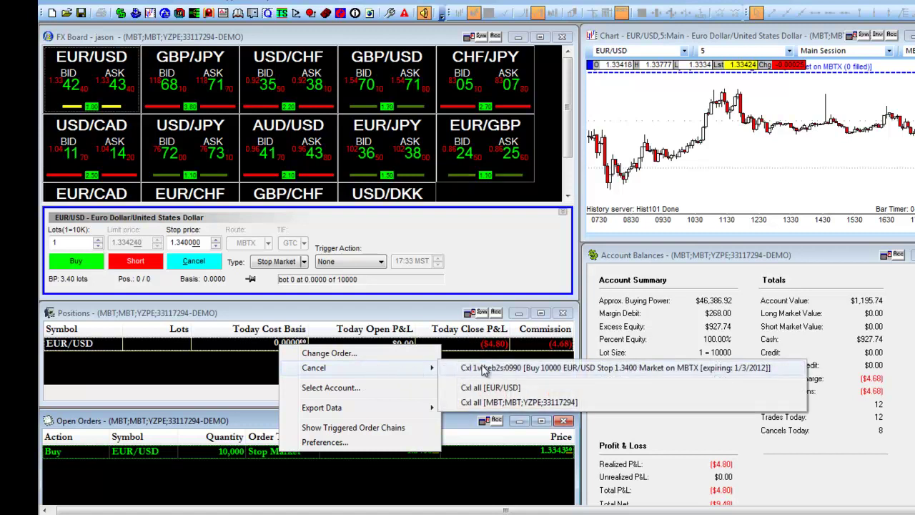
left_click(491, 283)
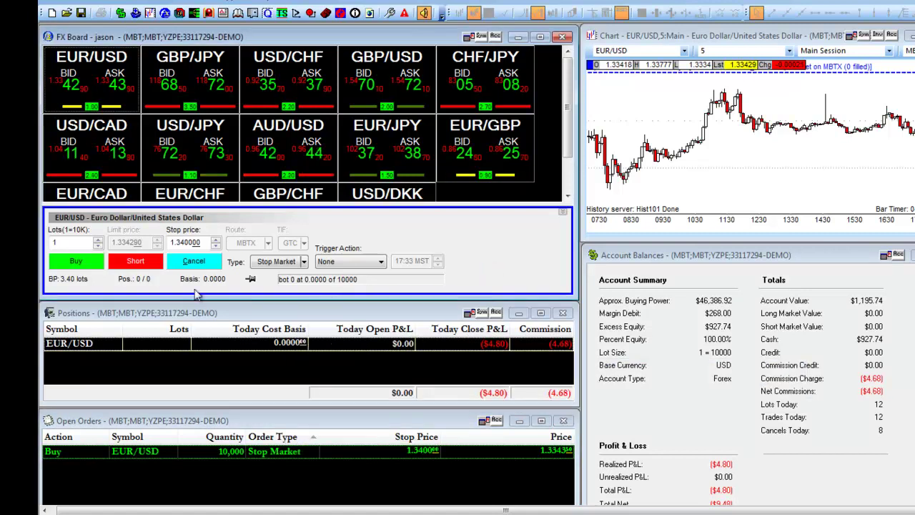
left_click(193, 262)
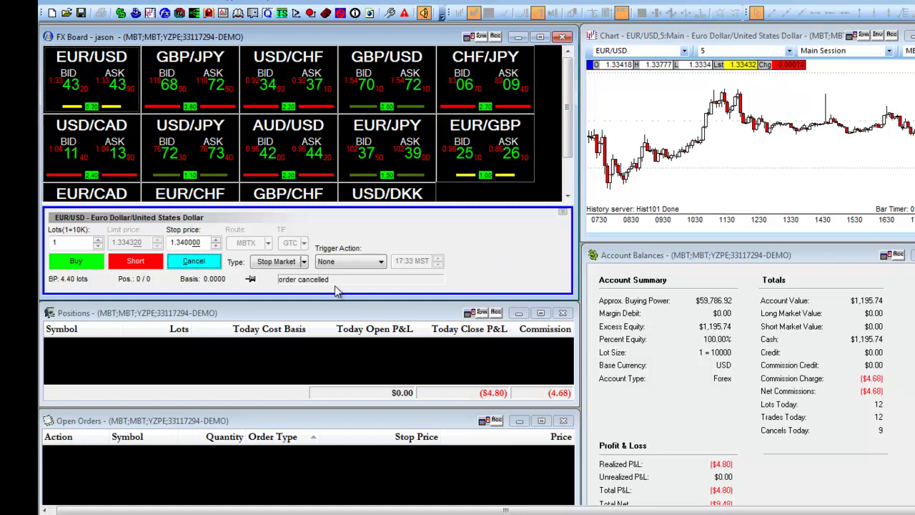
- Place a Stop Market short order for 1 lot of EUR/USD with the stop price set to 1.33000
left_click(304, 262)
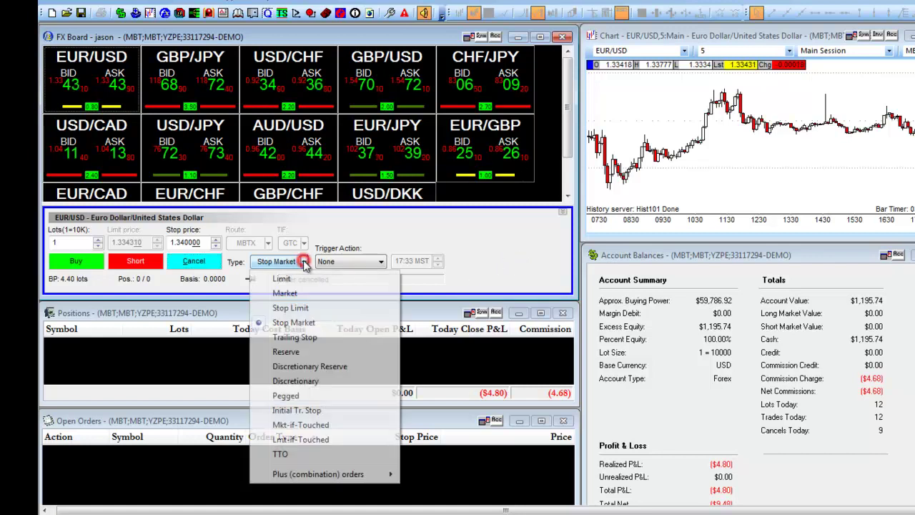
left_click(294, 323)
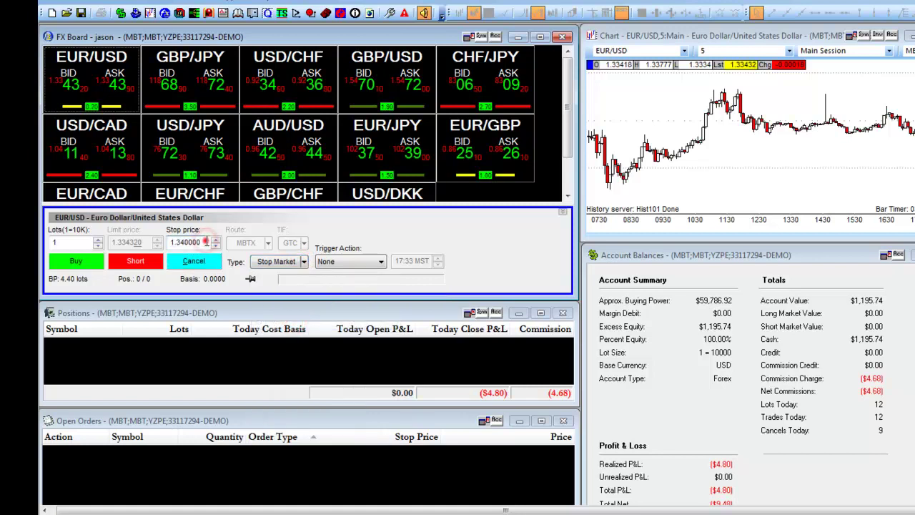
left_click(205, 241)
key("BackSpace")
key("BackSpace")
key("BackSpace")
key("BackSpace")
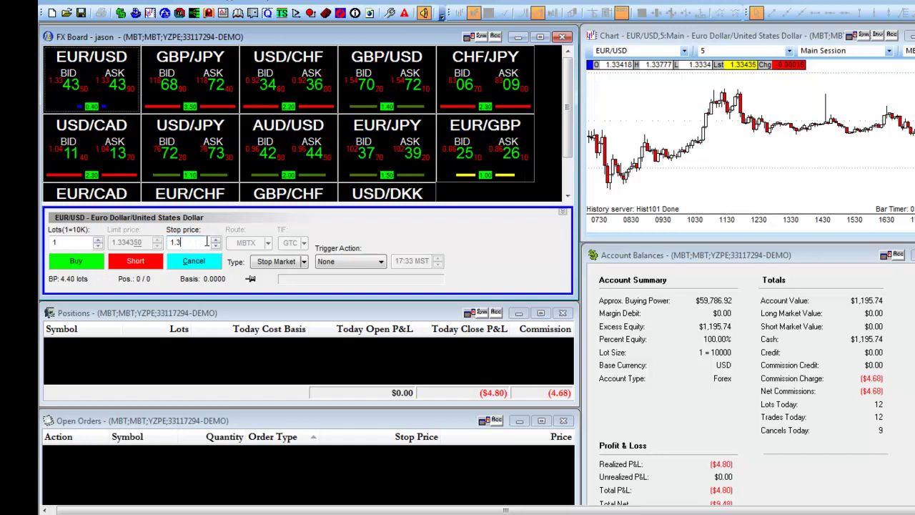
type("3000")
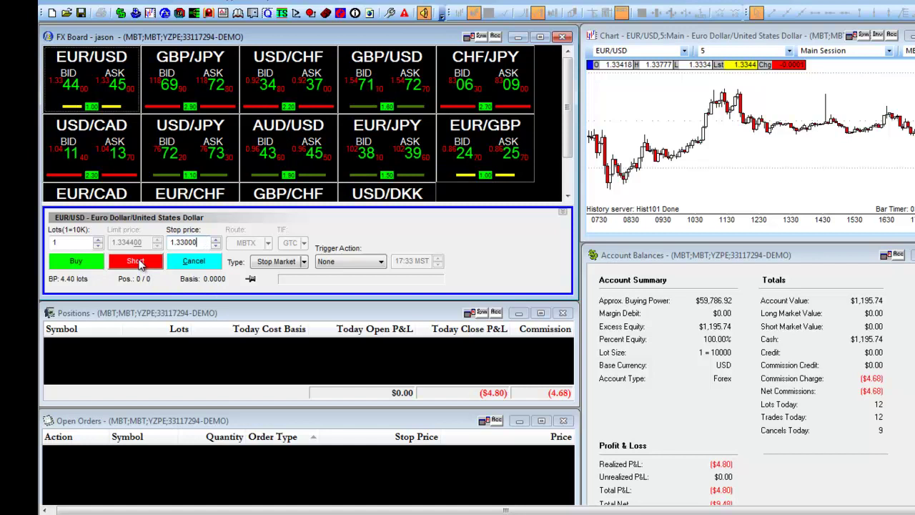
left_click(140, 263)
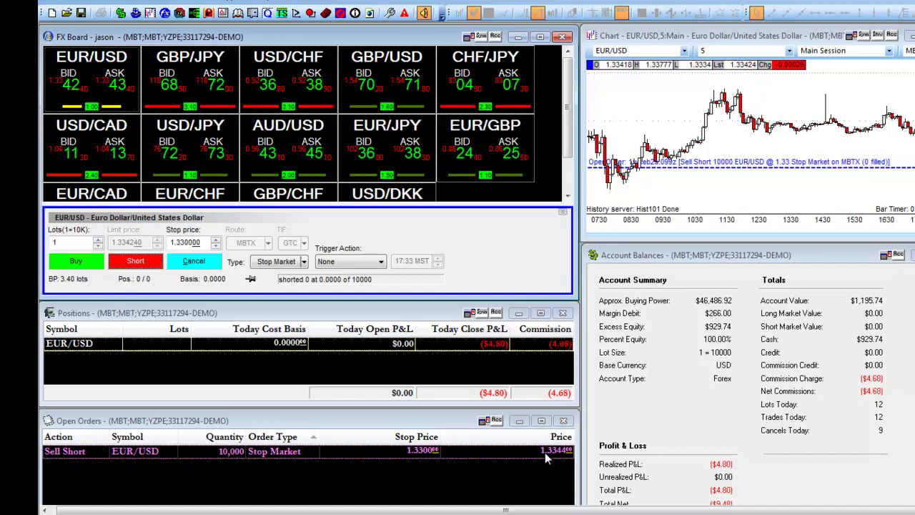
- Cancel the open EUR/USD sell short stop order individually from the open orders list
right_click(272, 454)
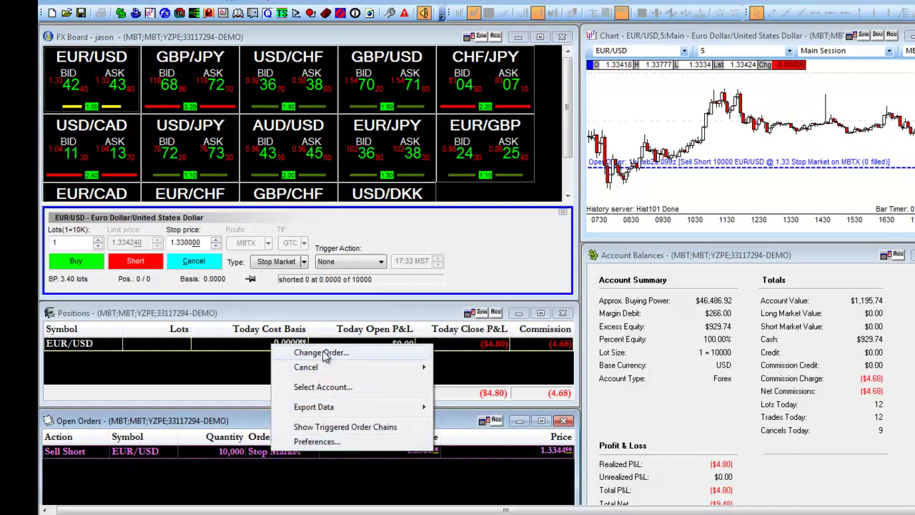
mouse_move(360, 369)
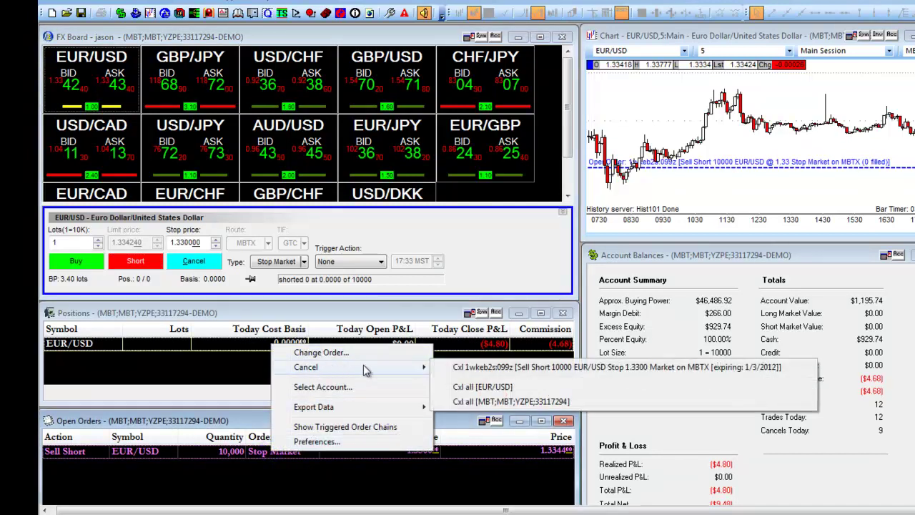
left_click(479, 369)
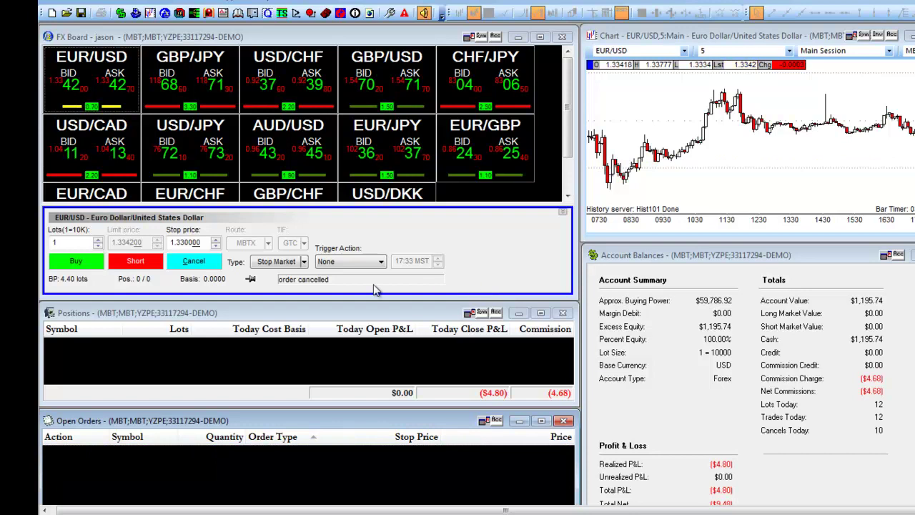
- Switch the order type to Market and buy 1 lot of EUR/USD
left_click(304, 261)
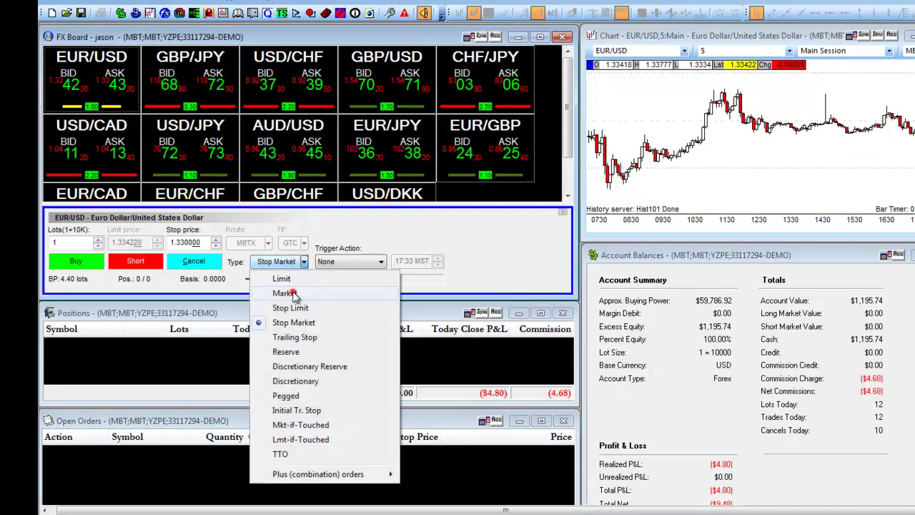
left_click(286, 293)
left_click(76, 262)
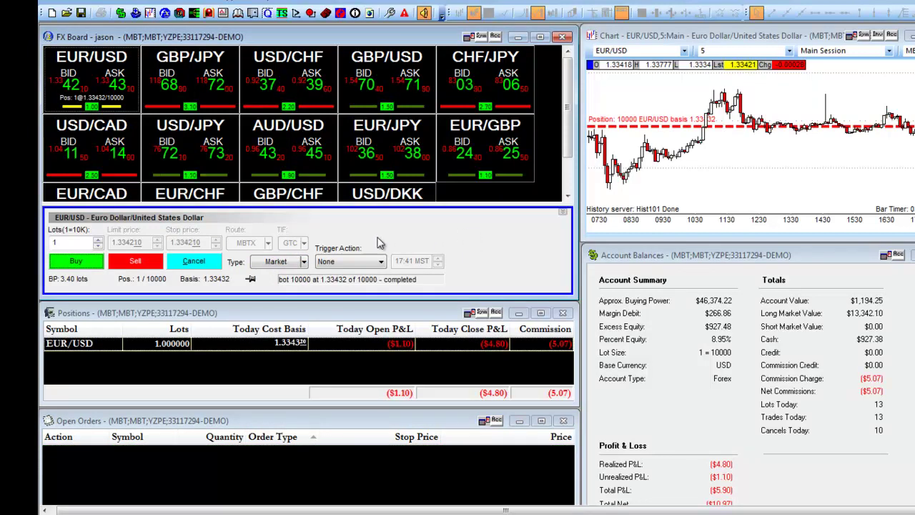
- Place a Stop Market sell order for the 1-lot EUR/USD position with the stop price set to 1.3300
left_click(304, 262)
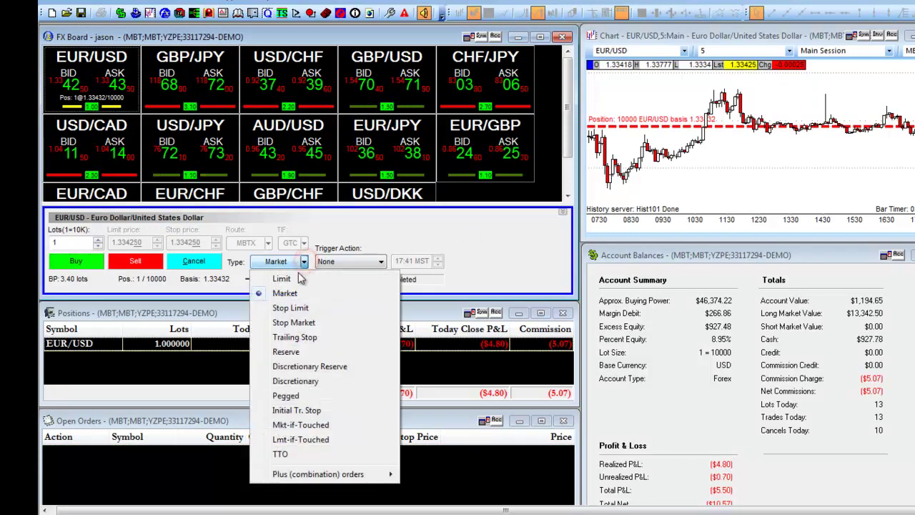
left_click(296, 322)
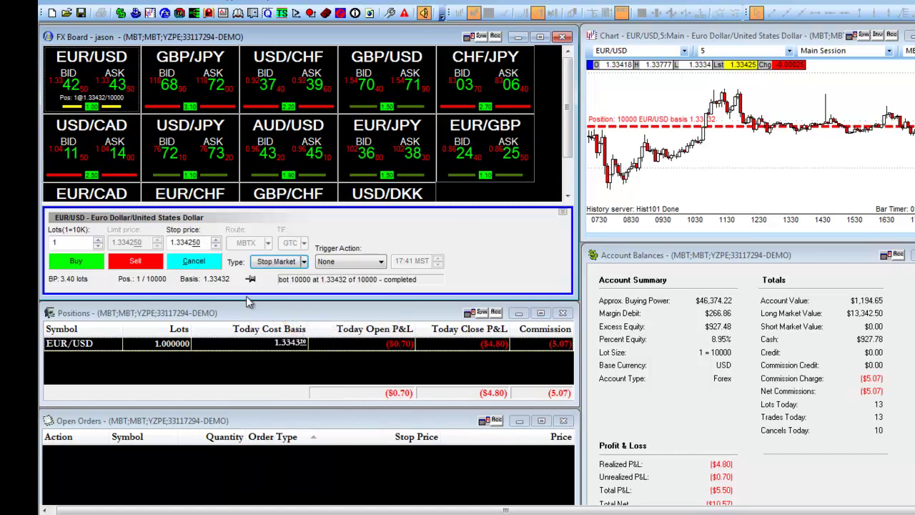
left_click(206, 242)
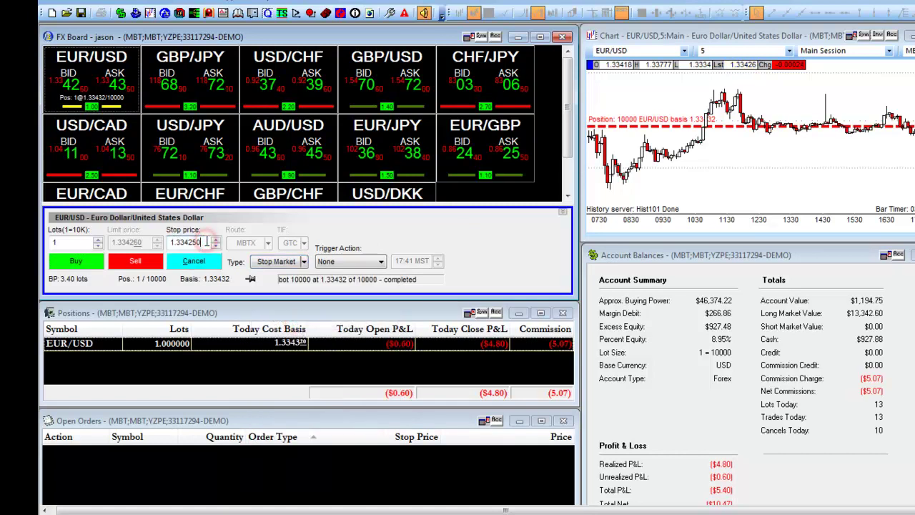
key("BackSpace")
key("BackSpace")
key("BackSpace")
key("BackSpace")
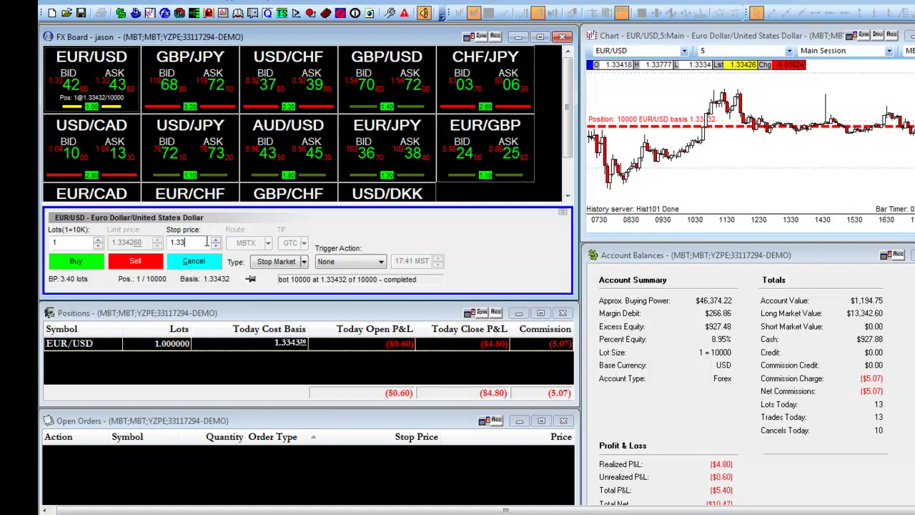
type("00")
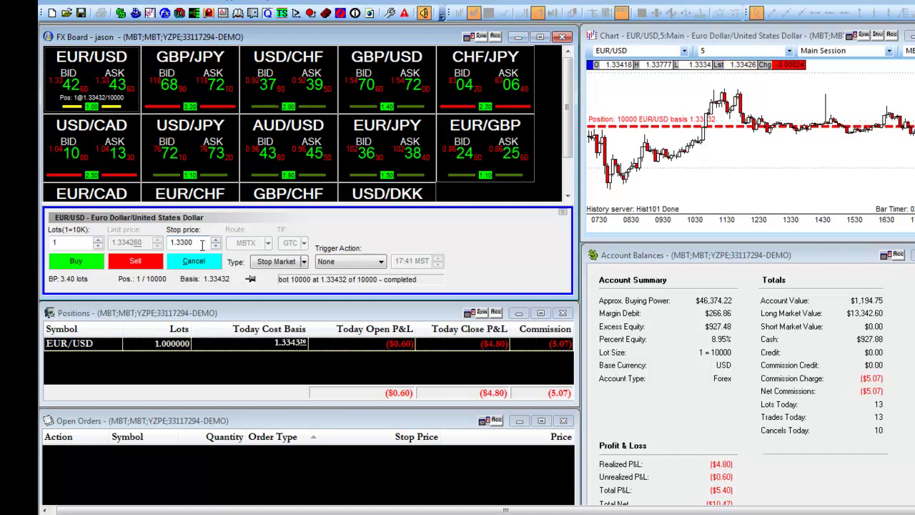
left_click(147, 264)
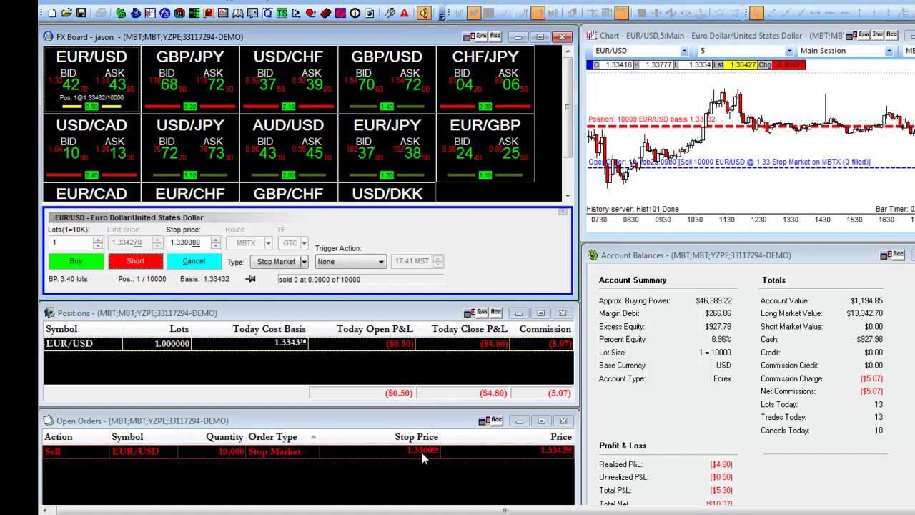
right_click(279, 451)
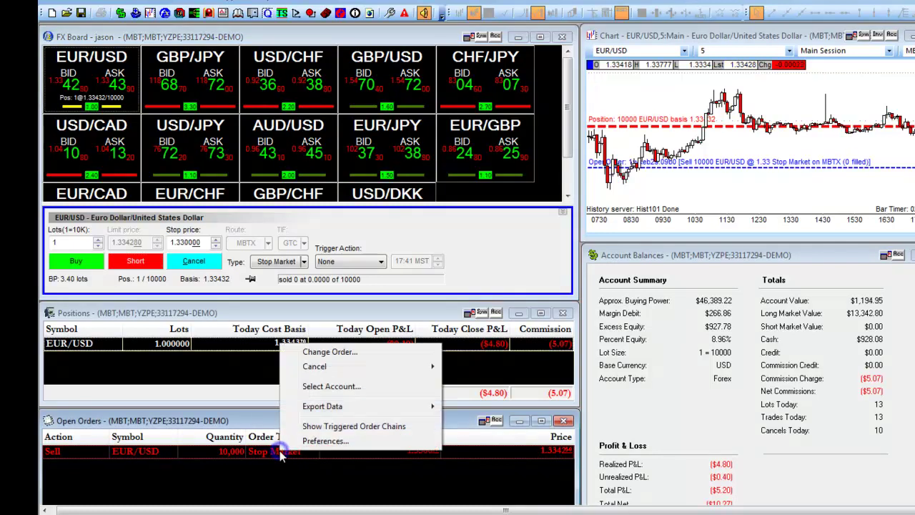
mouse_move(336, 370)
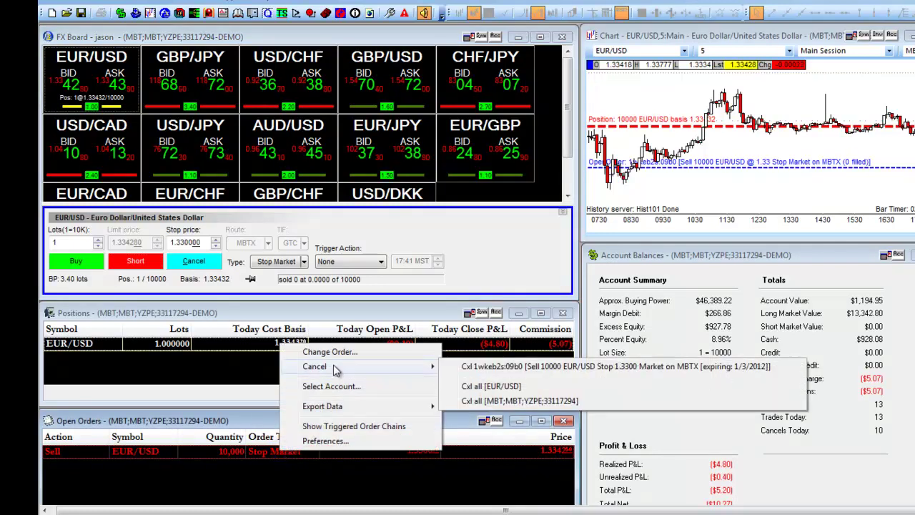
left_click(279, 370)
- Cancel the open sell stop order and close the long EUR/USD position with one combined command from the position
right_click(277, 345)
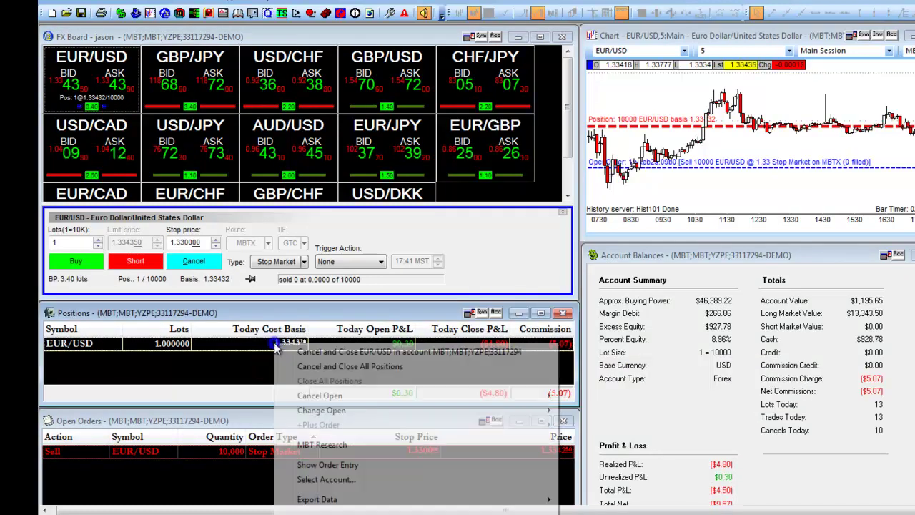
left_click(333, 357)
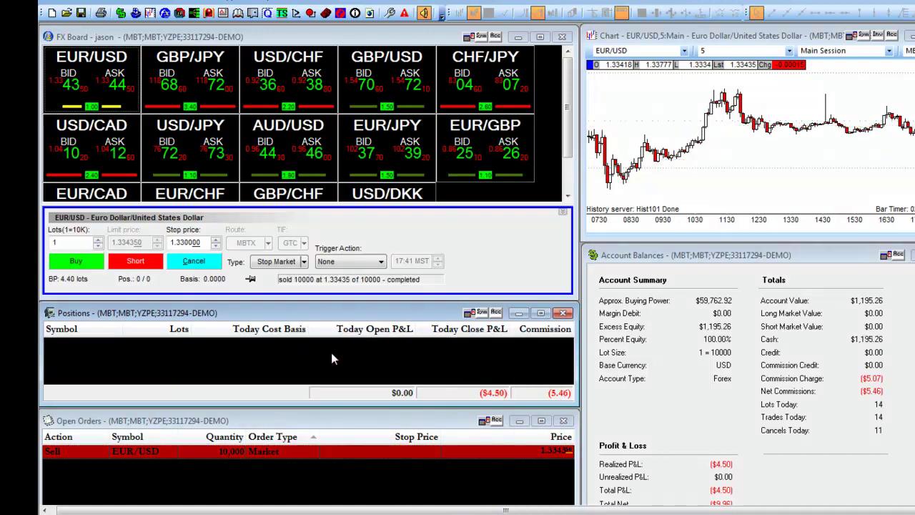
- Switch the order type to Market and short 1 lot of EUR/USD
left_click(303, 261)
left_click(291, 293)
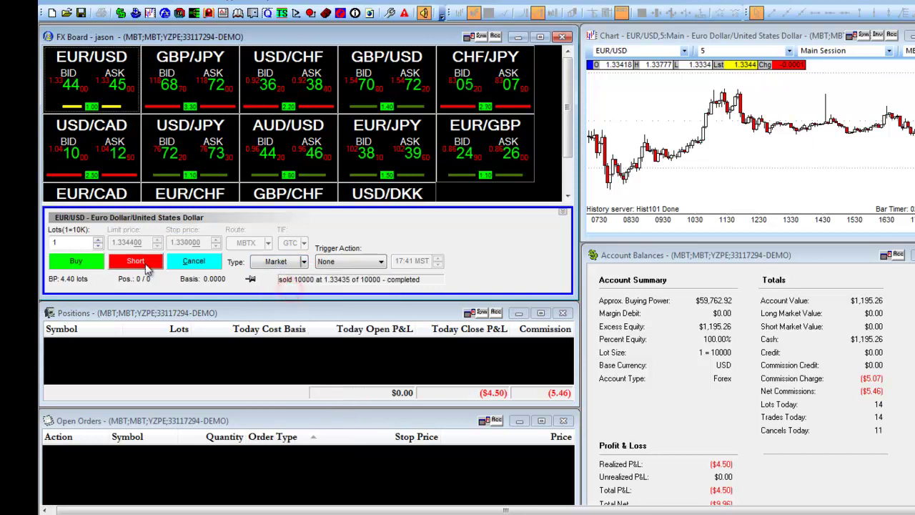
left_click(140, 263)
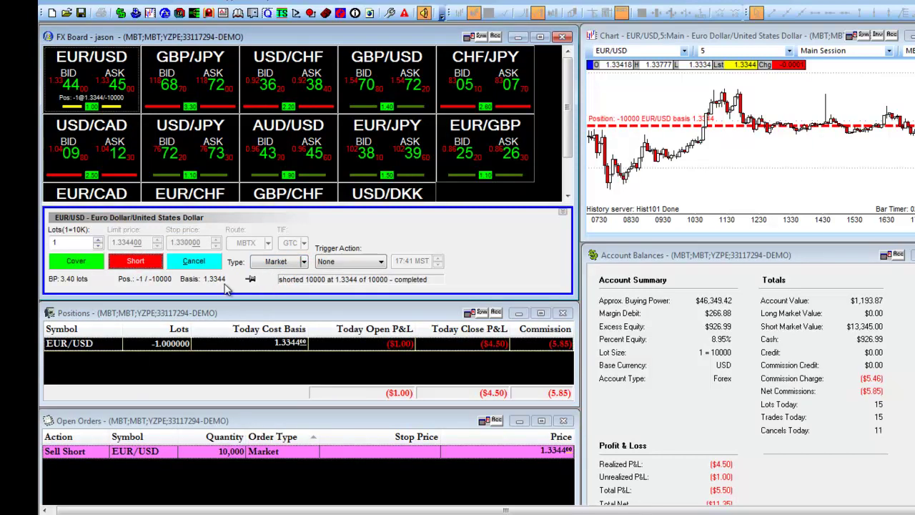
- Place a Stop Market order to cover the 1-lot EUR/USD short position with the stop price set to 1.34000
left_click(303, 262)
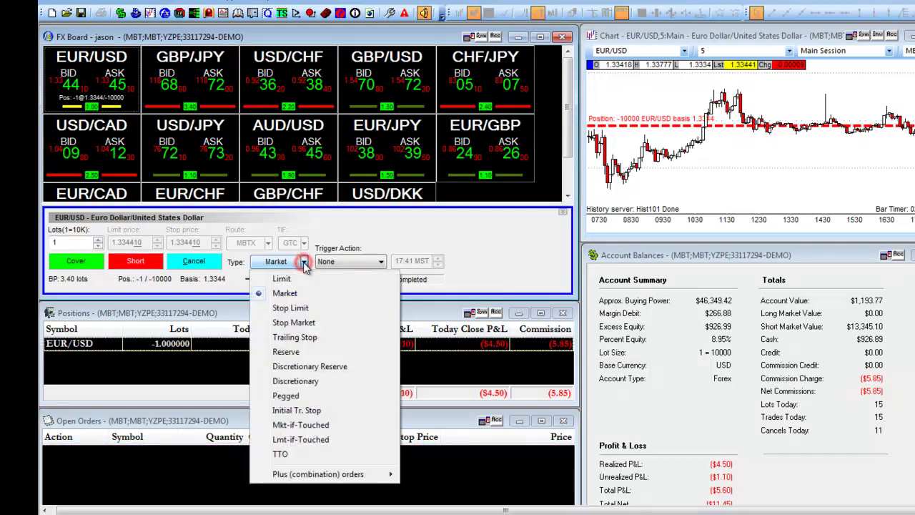
left_click(293, 323)
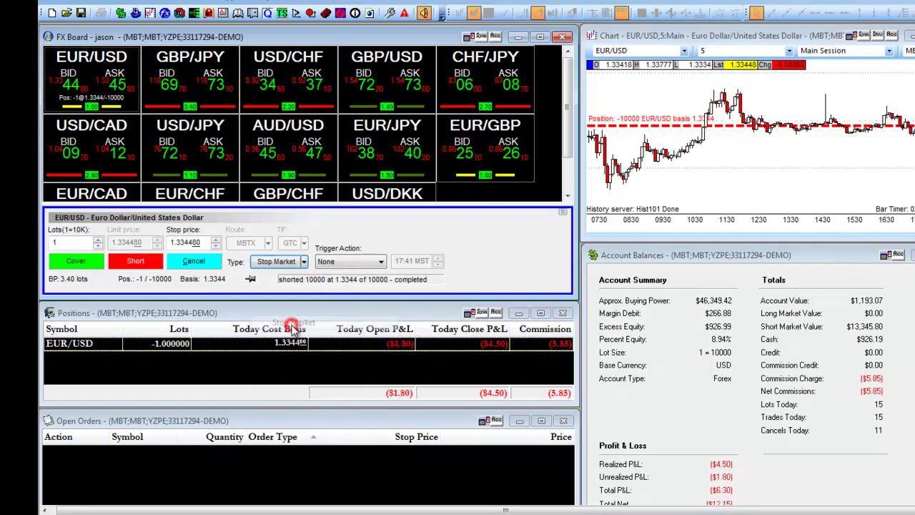
double_click(204, 243)
type("1.3")
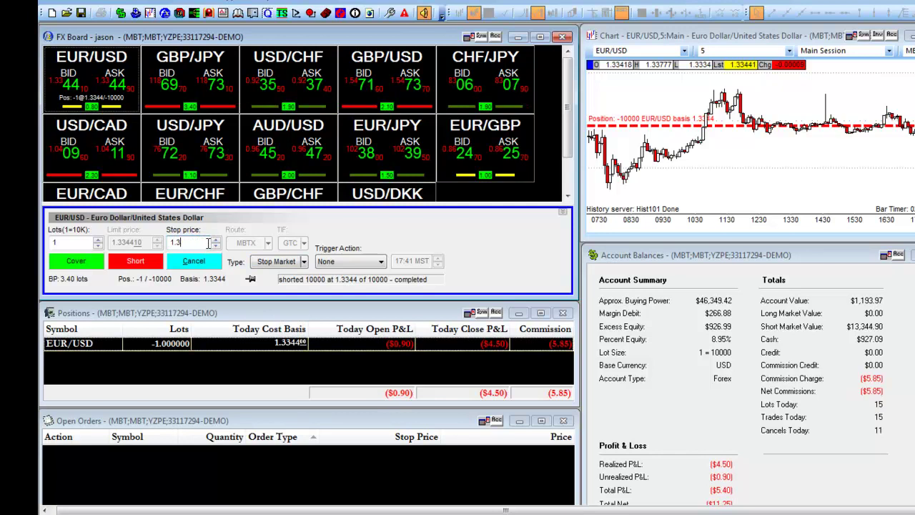
type("4000")
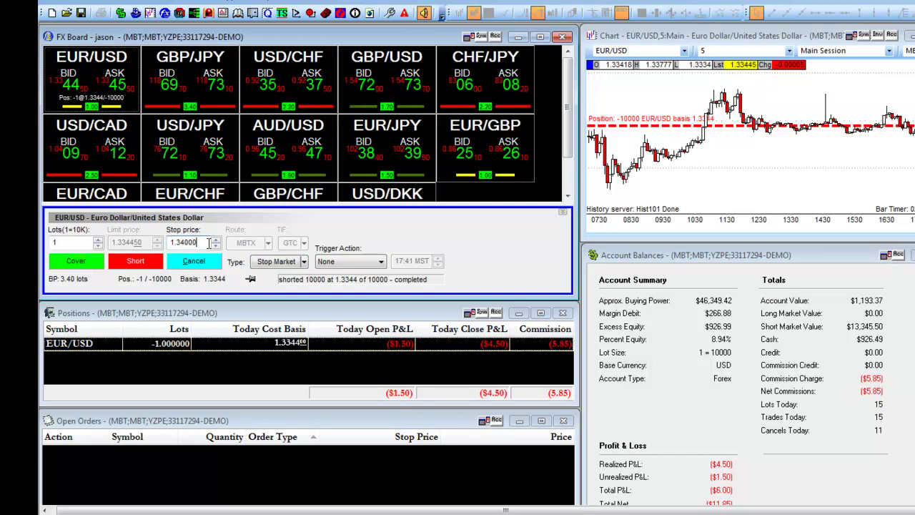
left_click(84, 264)
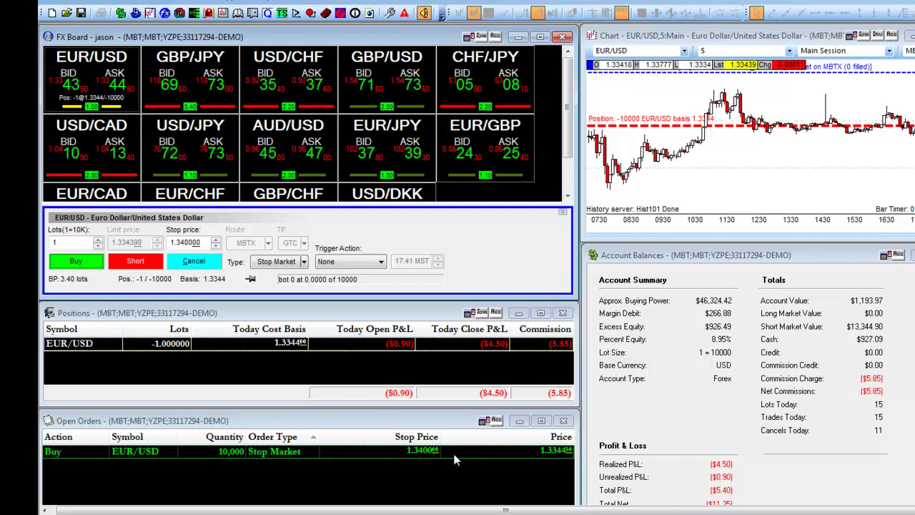
- Cancel the buy stop order and close the short EUR/USD position together using Cancel and Close EUR/USD
left_click(259, 347)
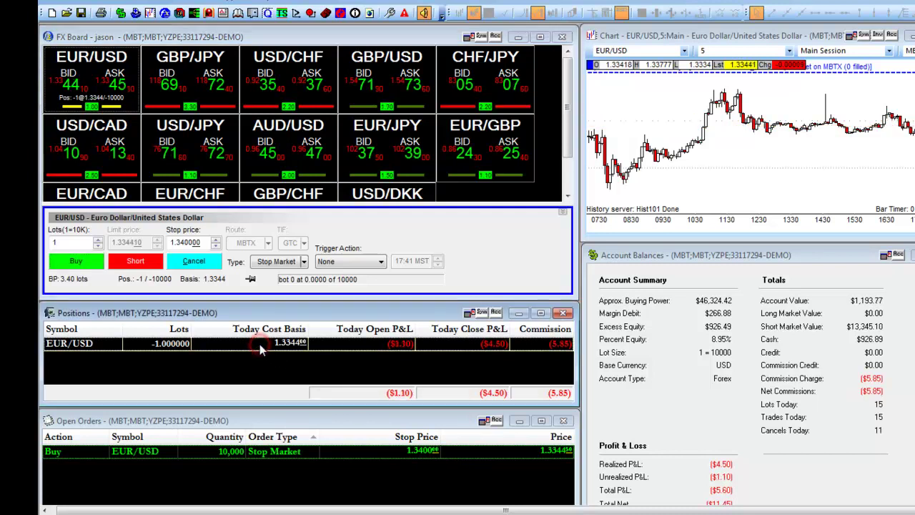
right_click(259, 348)
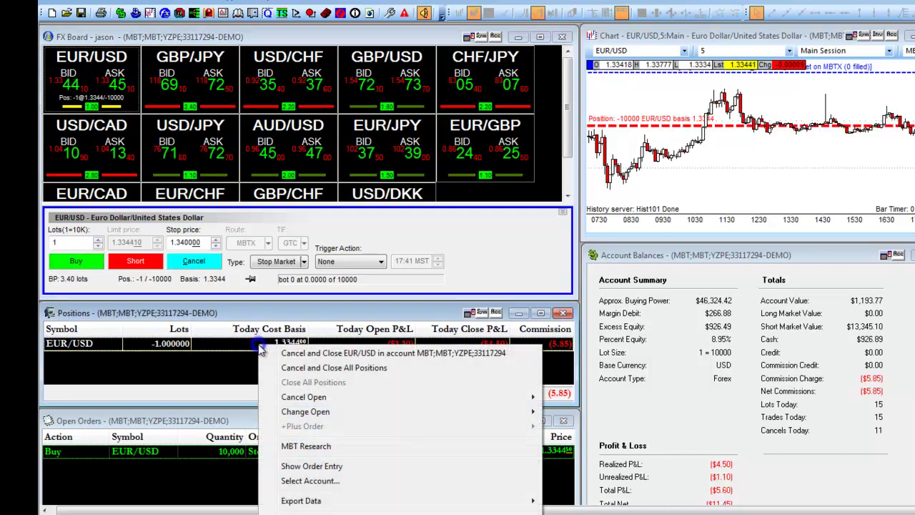
left_click(302, 353)
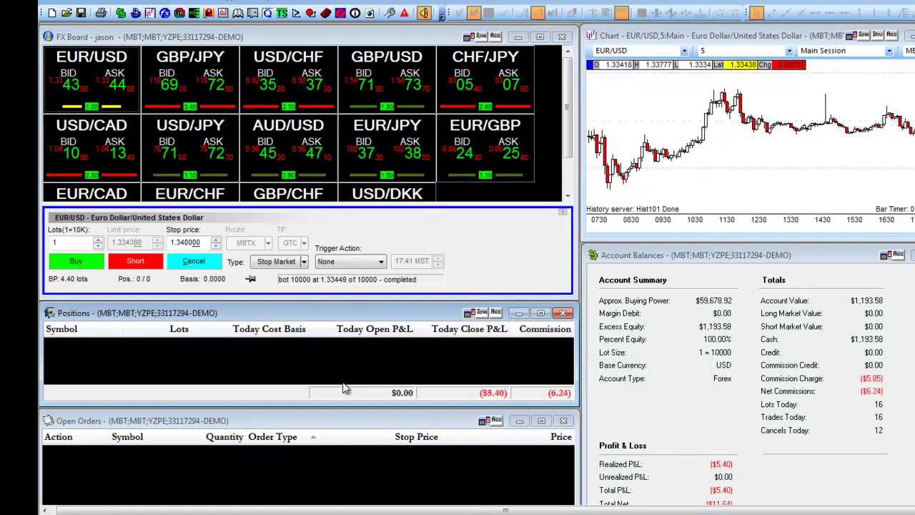
- Open a new Orderbook window to review the order and execution messages, and close it again
left_click(61, 4)
mouse_move(96, 11)
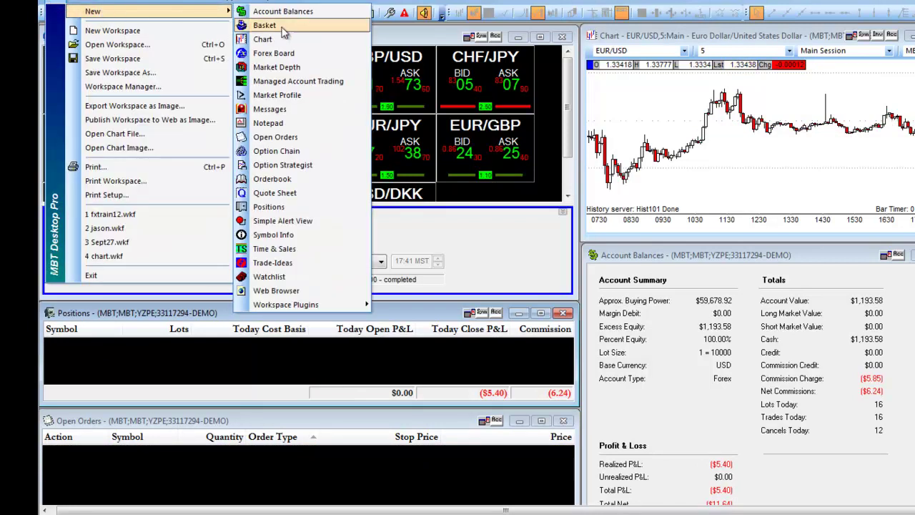
left_click(305, 179)
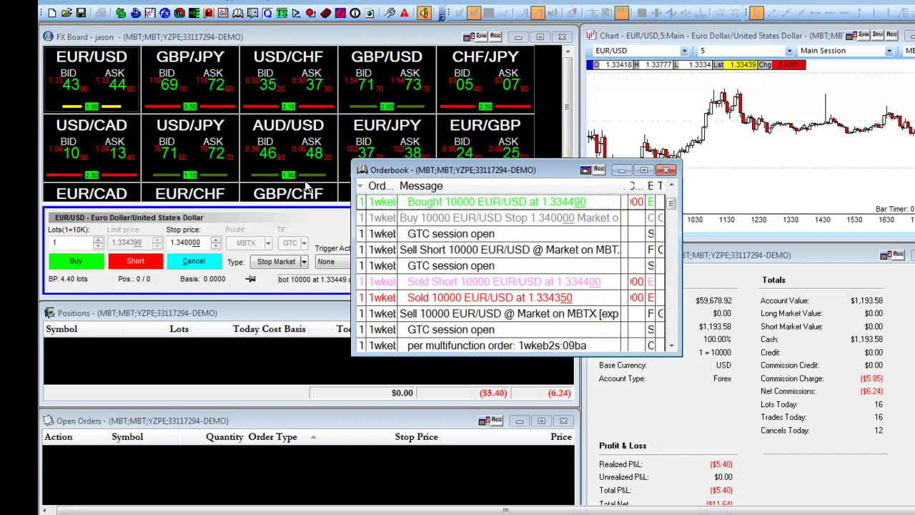
left_click(664, 170)
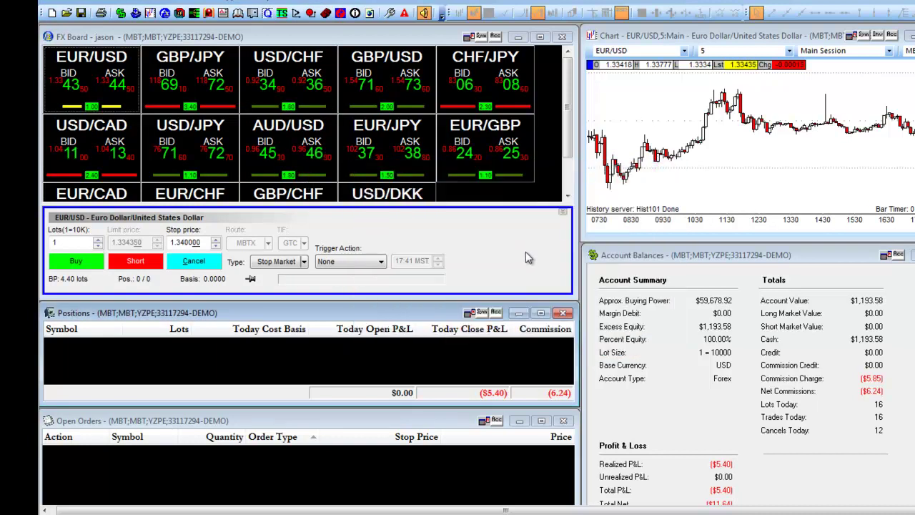